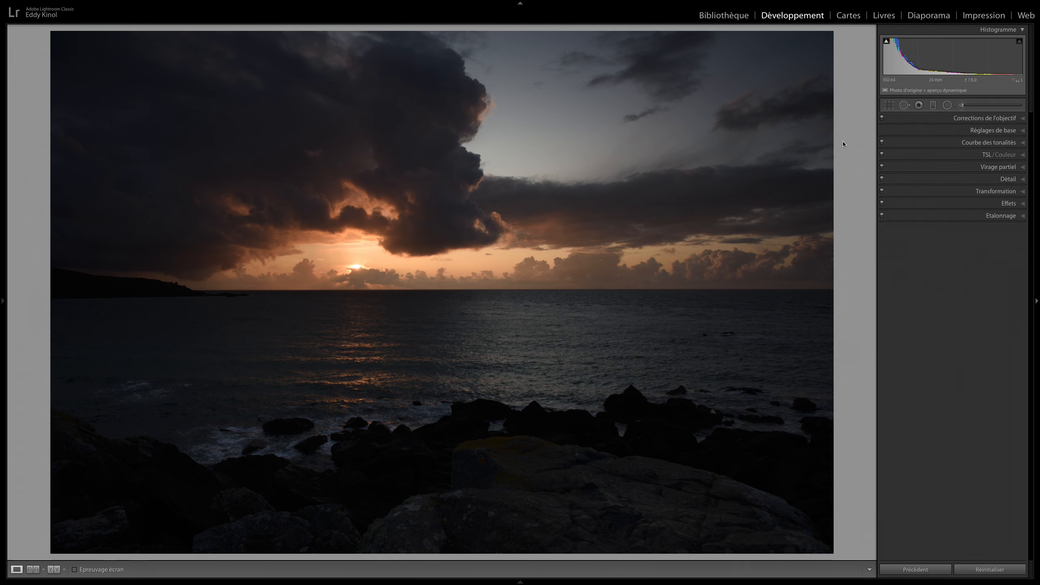
Enable chromatic aberration removal and the profile correction for the Tamron SP 24-70mm F/2.8 lens
click(955, 119)
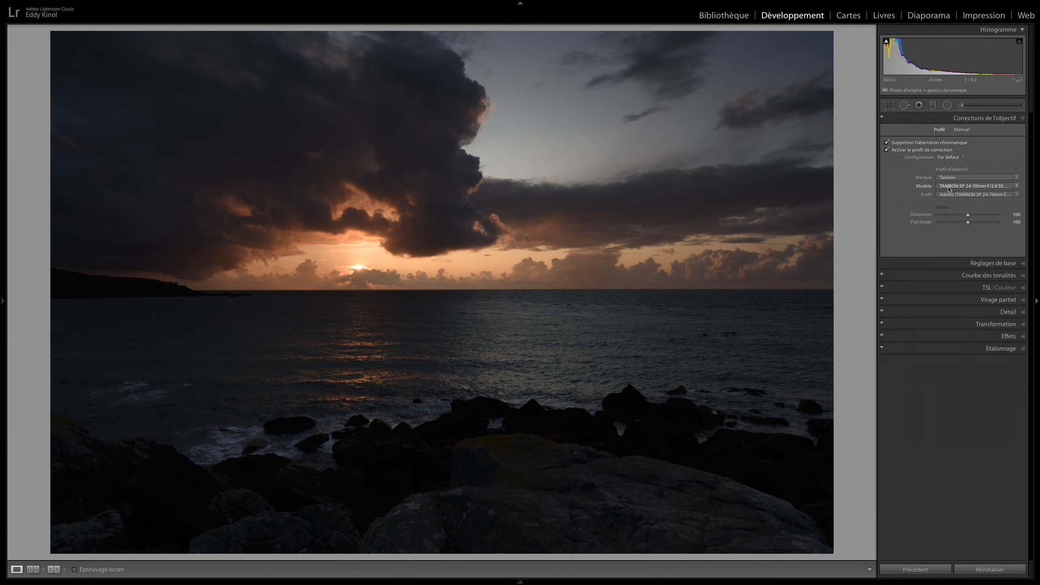
Set Hautes lumières to -47, Ombres to +60, Blancs to +43, Noirs to +30 and Correction du voile to -36
click(987, 264)
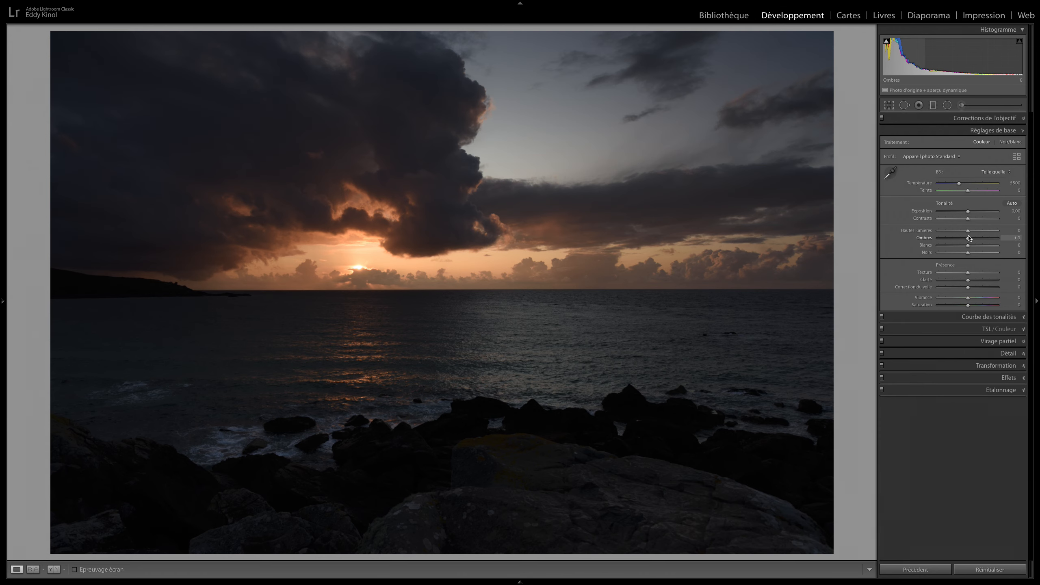
mouse_move(970, 238)
mouse_down()
mouse_move(986, 238)
mouse_move(954, 230)
mouse_move(980, 245)
mouse_move(976, 253)
mouse_up()
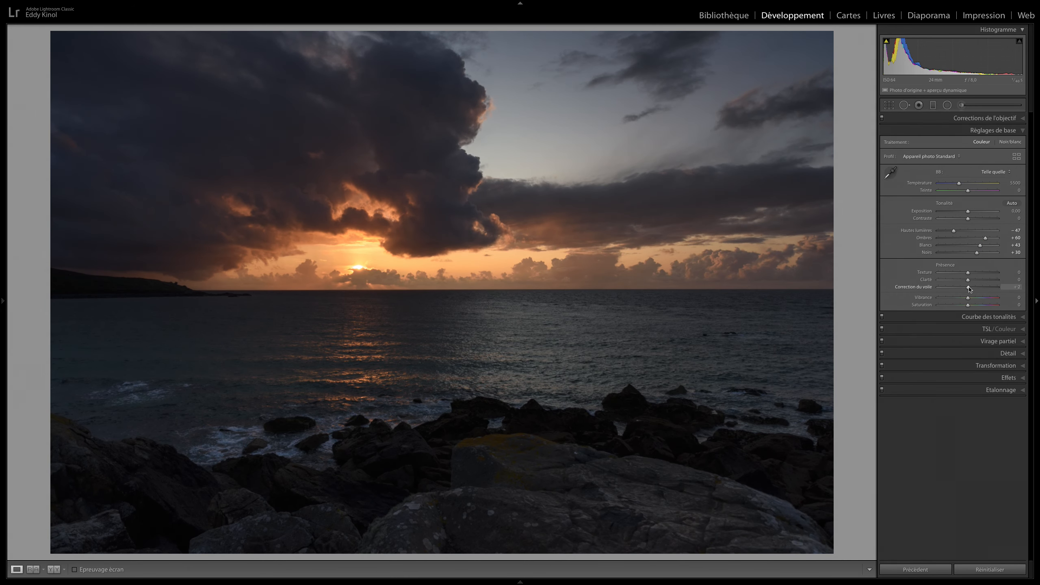
drag(969, 288, 957, 287)
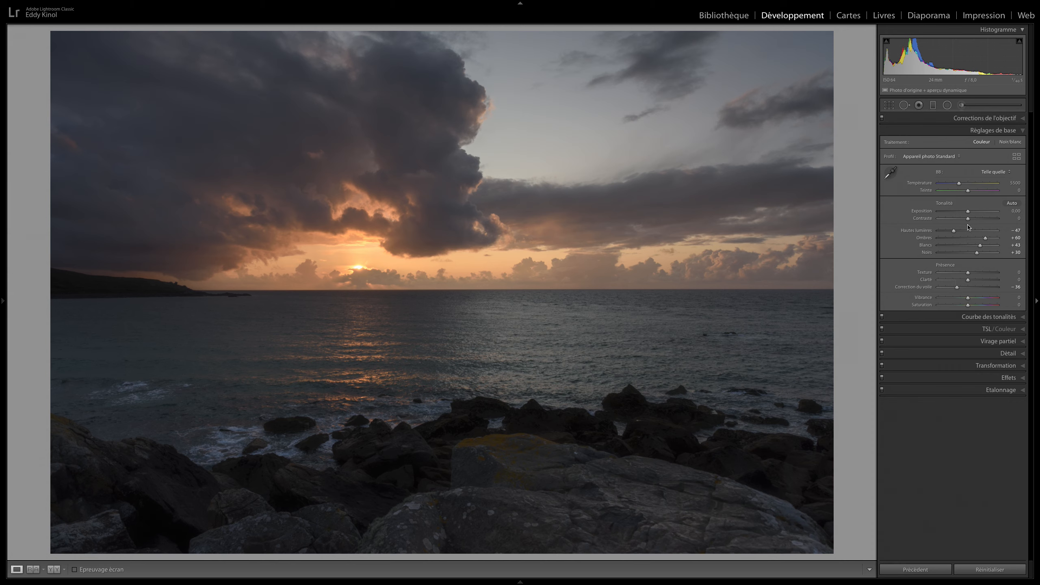
Try the Auto white balance and settle on the Temps nuageux preset
click(996, 172)
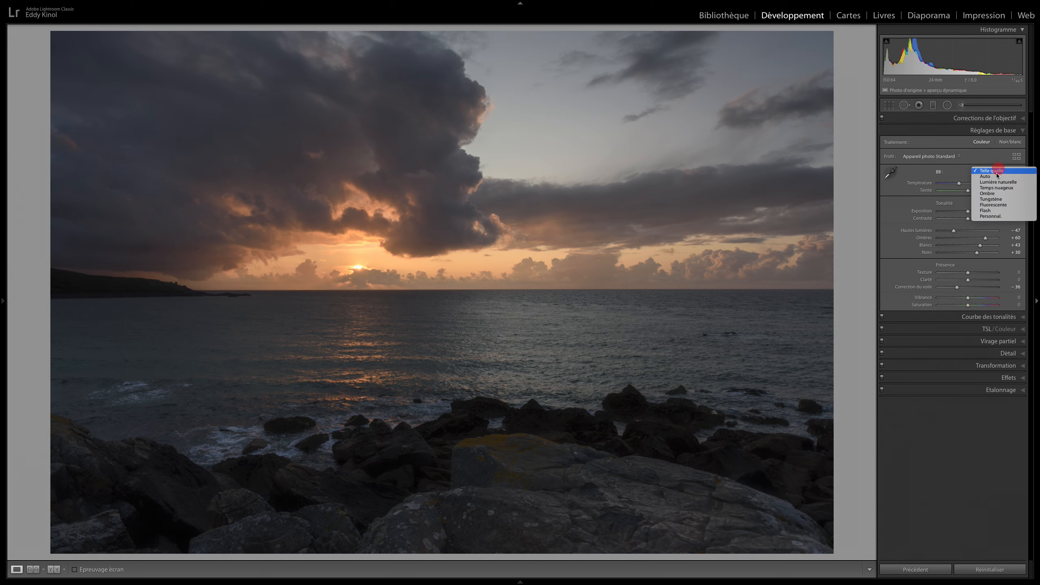
click(992, 177)
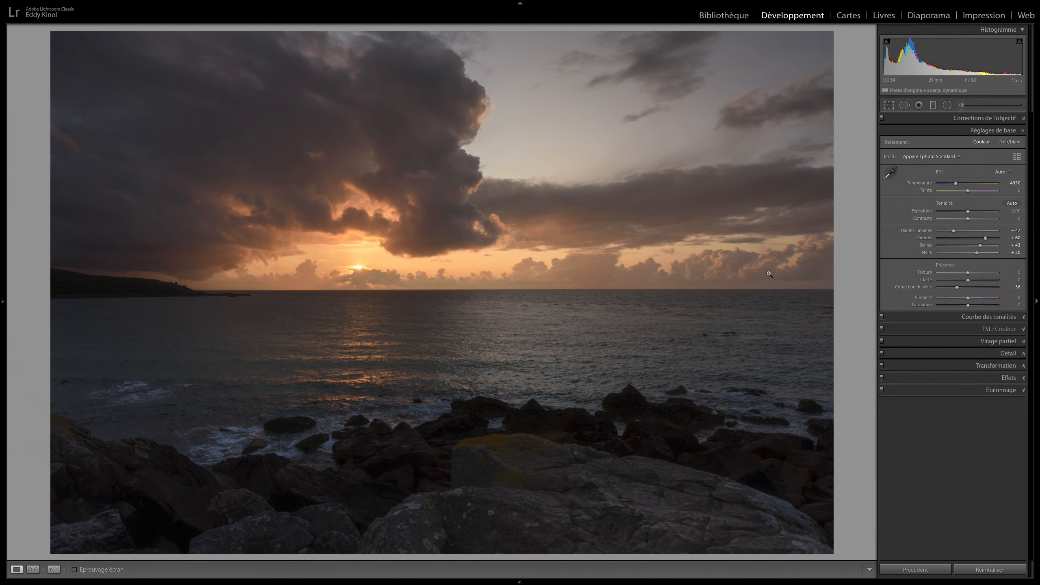
click(1004, 174)
click(997, 183)
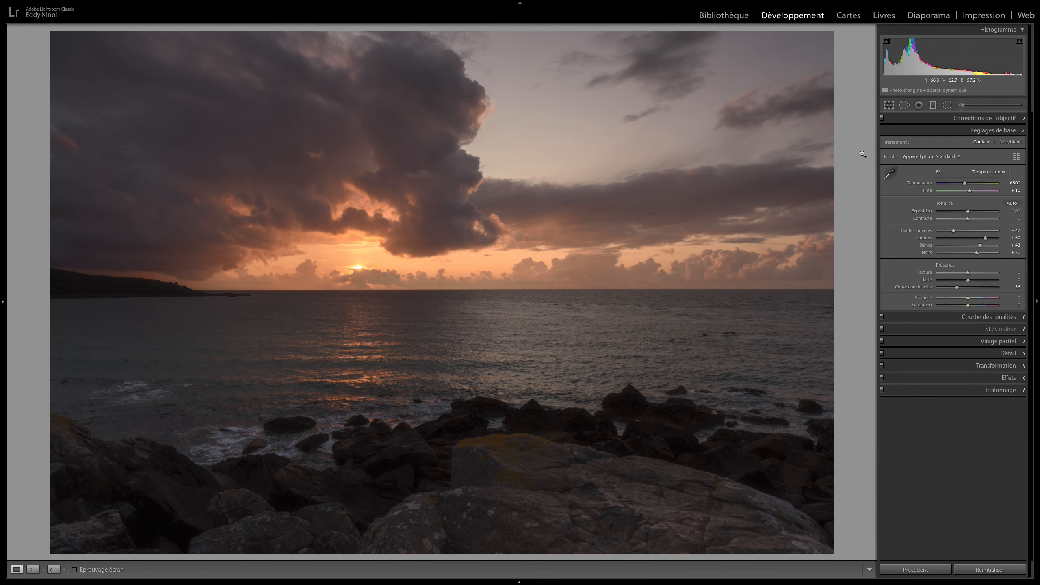
Draw a straight graduated filter from the top of the photo to just below its lower edge, covering the whole image
click(933, 107)
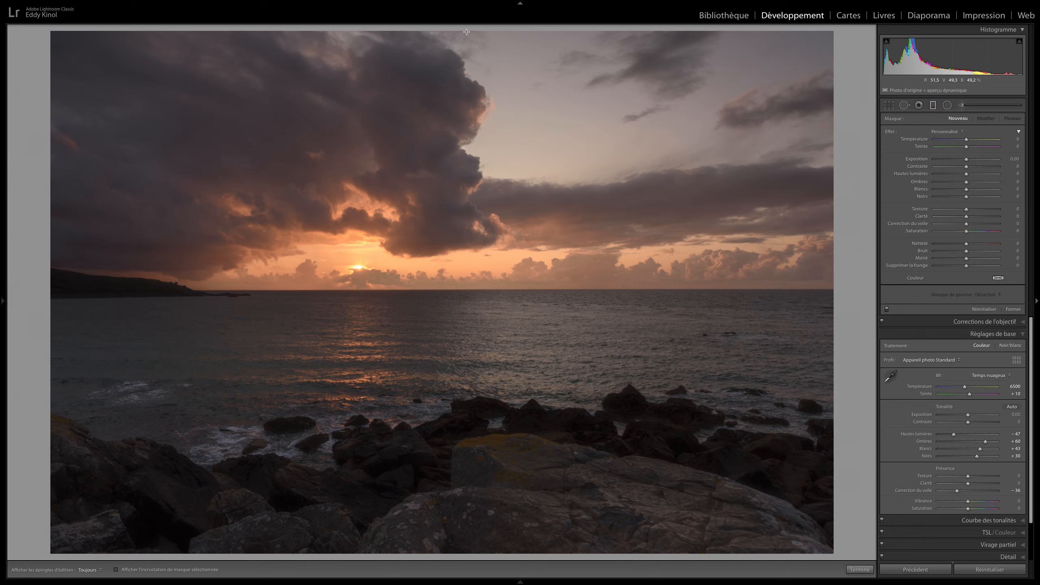
key(shift)
mouse_move(489, 38)
mouse_down()
mouse_move(467, 384)
mouse_move(476, 557)
mouse_up()
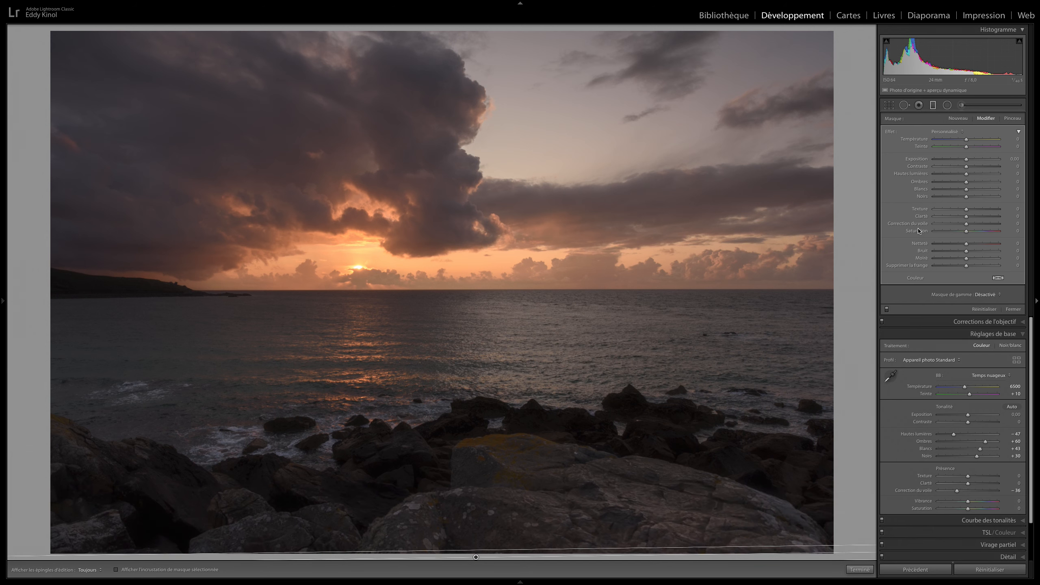
Set the graduated filter's range mask to Luminance and display the luminance mask
click(988, 294)
click(990, 305)
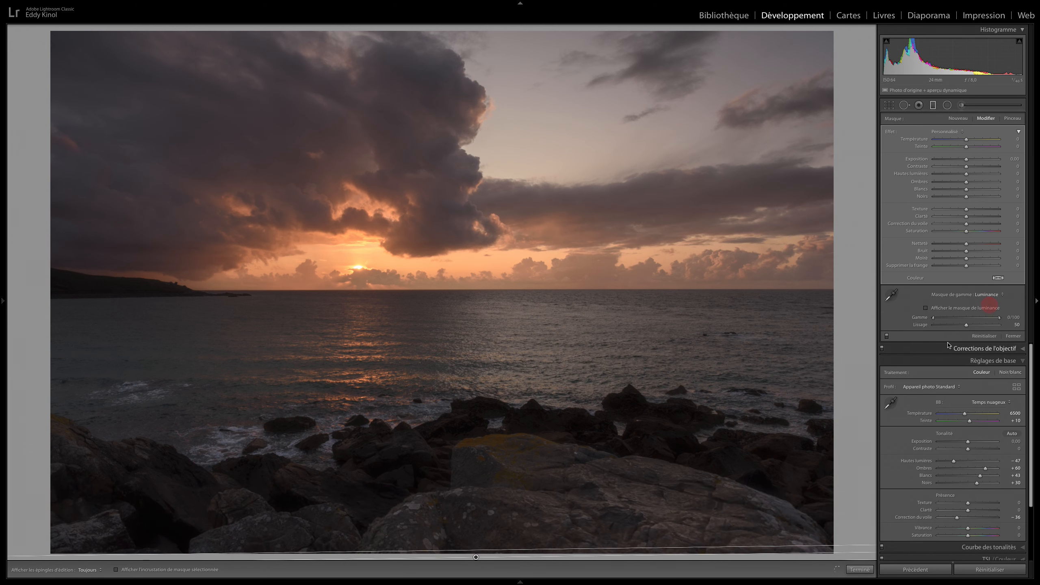
click(926, 309)
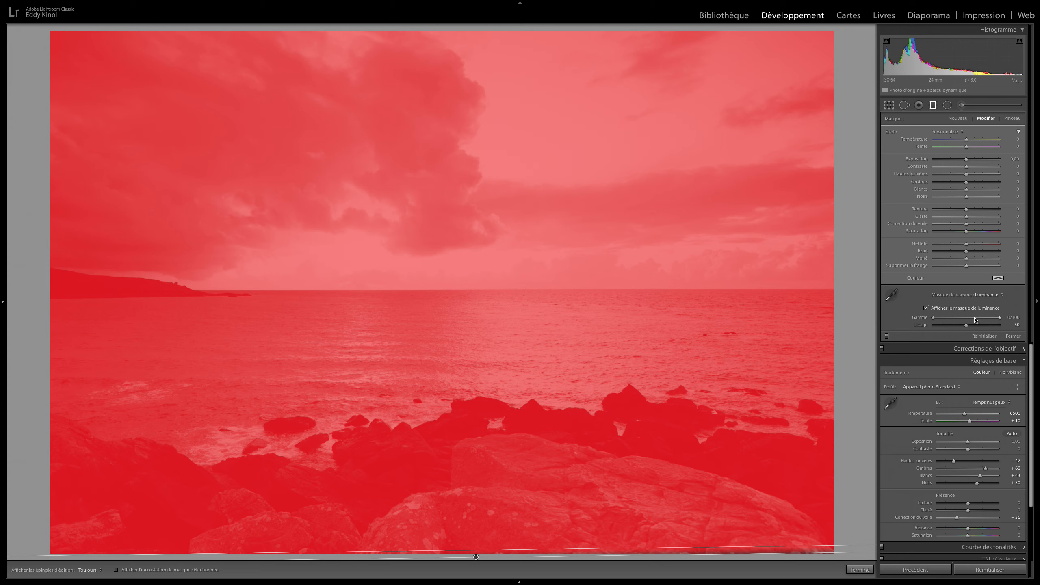
Try raising the lower limit of the luminance range to 47 and 69, and reset the range
drag(935, 319, 963, 318)
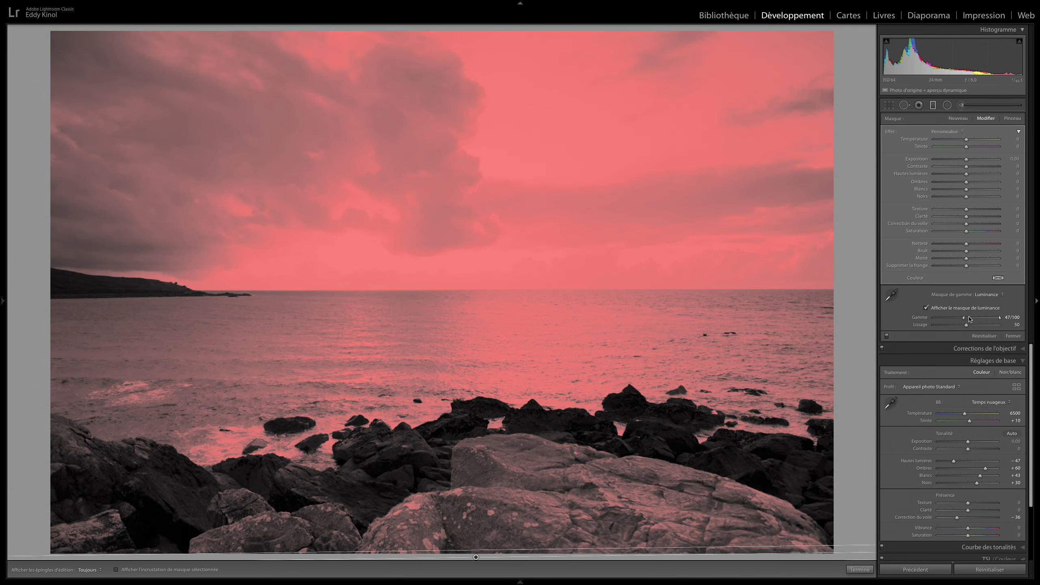
drag(974, 321, 978, 319)
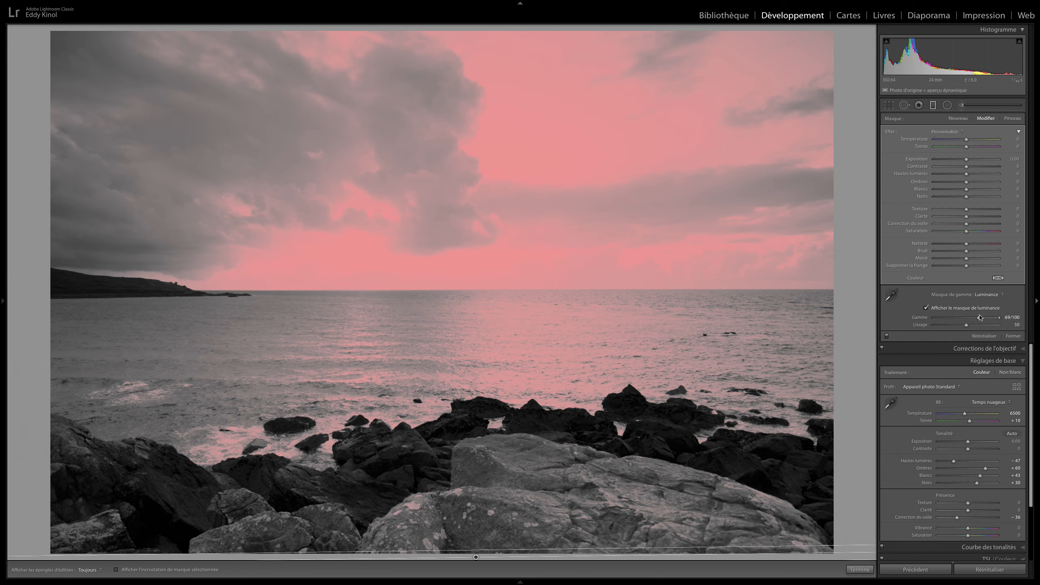
drag(980, 319, 984, 319)
double_click(925, 318)
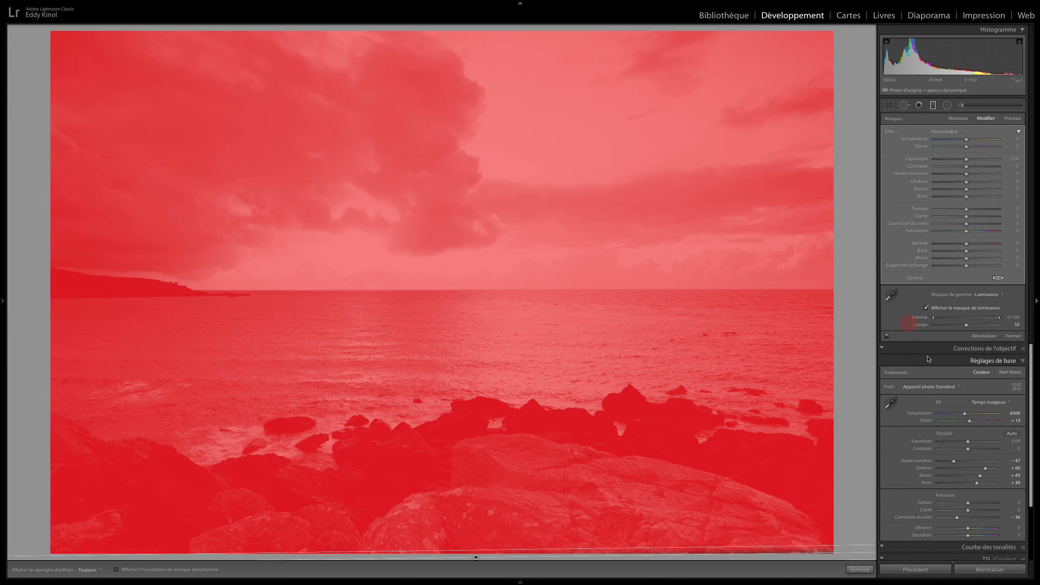
Lower the upper limit of the luminance range to 15 and compare Lissage at its minimum and at 50
drag(1000, 320, 942, 318)
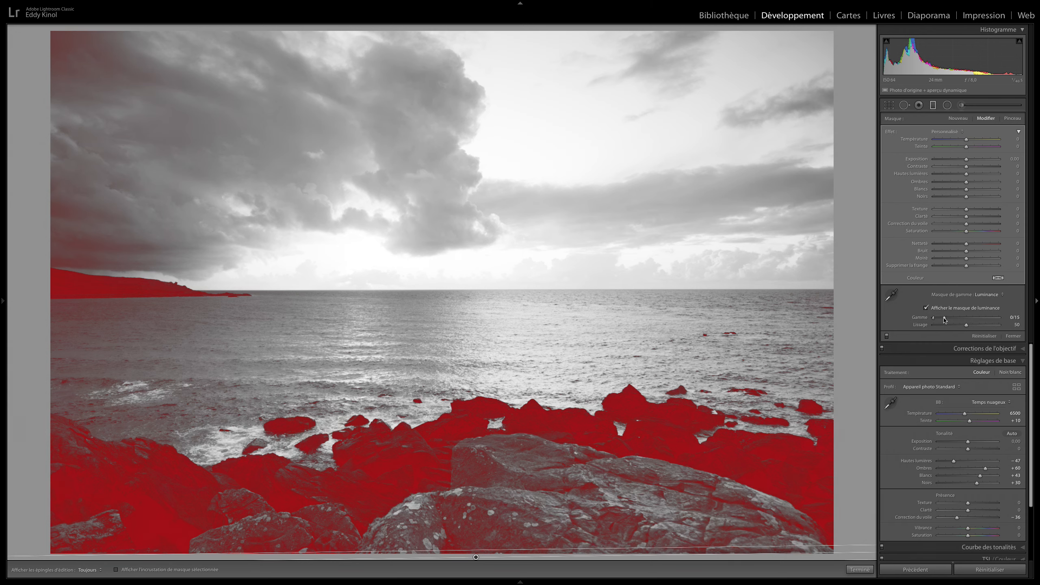
click(944, 320)
drag(967, 327, 931, 327)
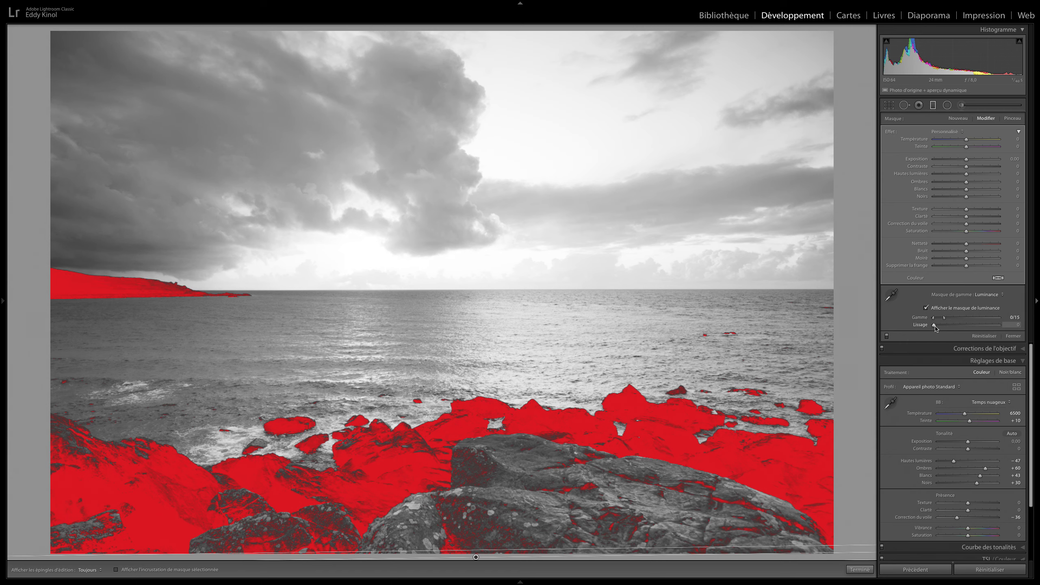
drag(936, 328, 967, 330)
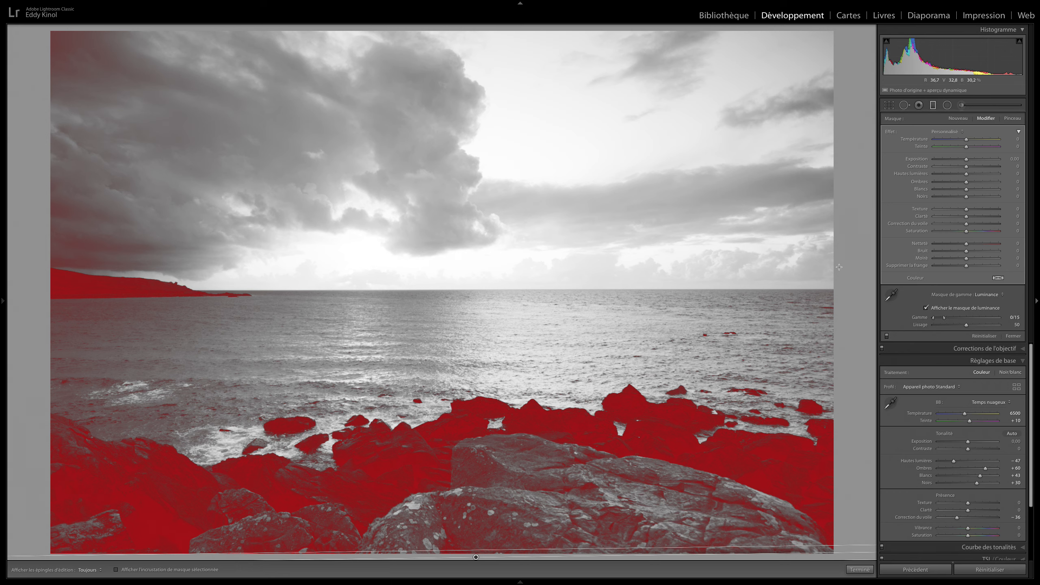
Hide the luminance mask, try the filter's Exposition at 4.00, and reset its tonal sliders
click(927, 309)
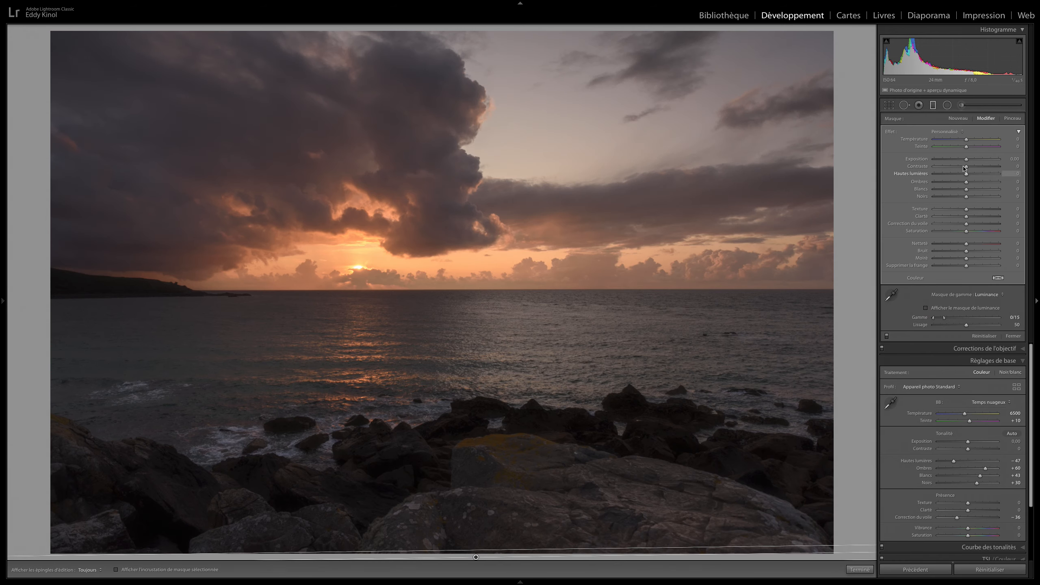
drag(967, 159, 998, 159)
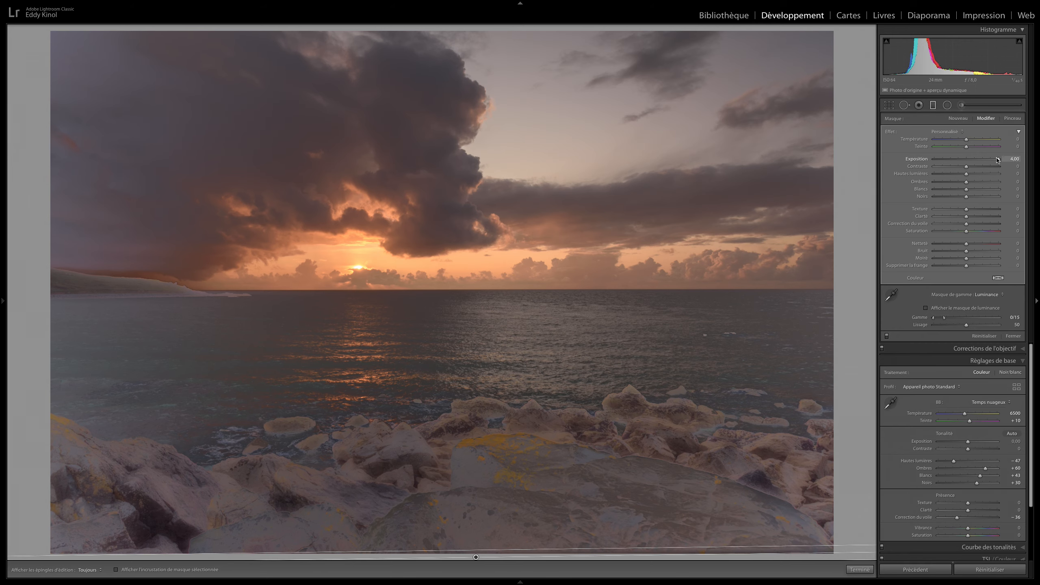
drag(997, 160, 978, 190)
double_click(922, 182)
double_click(922, 188)
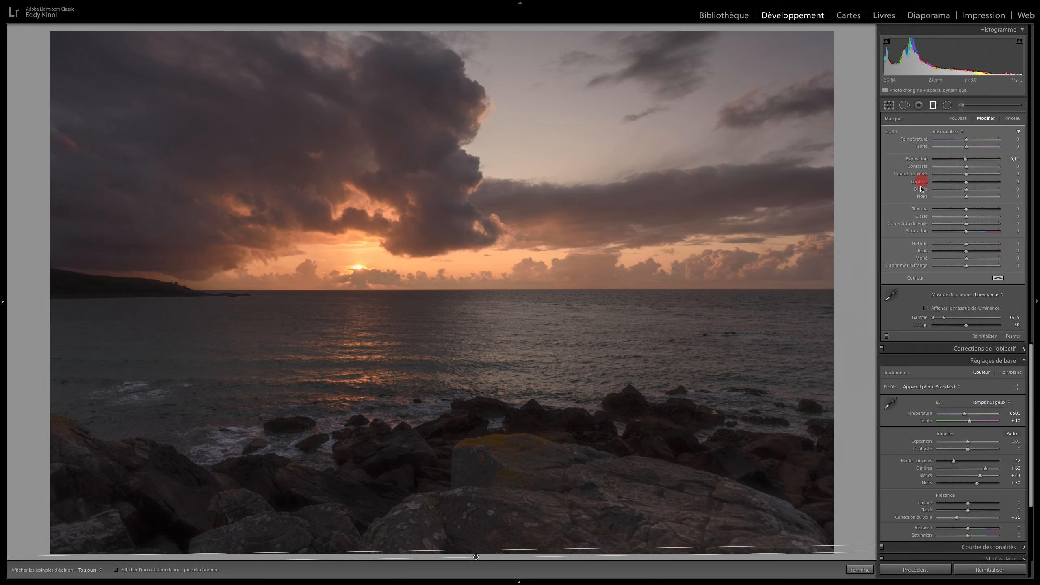
double_click(920, 160)
Widen the filter's luminance range to 0/59 while checking the mask overlay, and hide the overlay
click(926, 308)
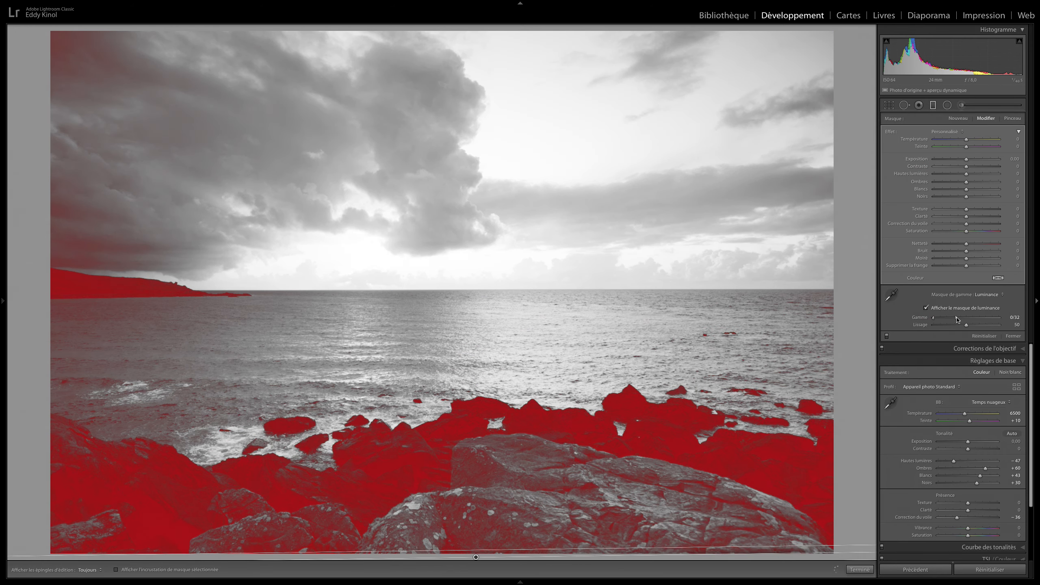
drag(957, 320, 959, 320)
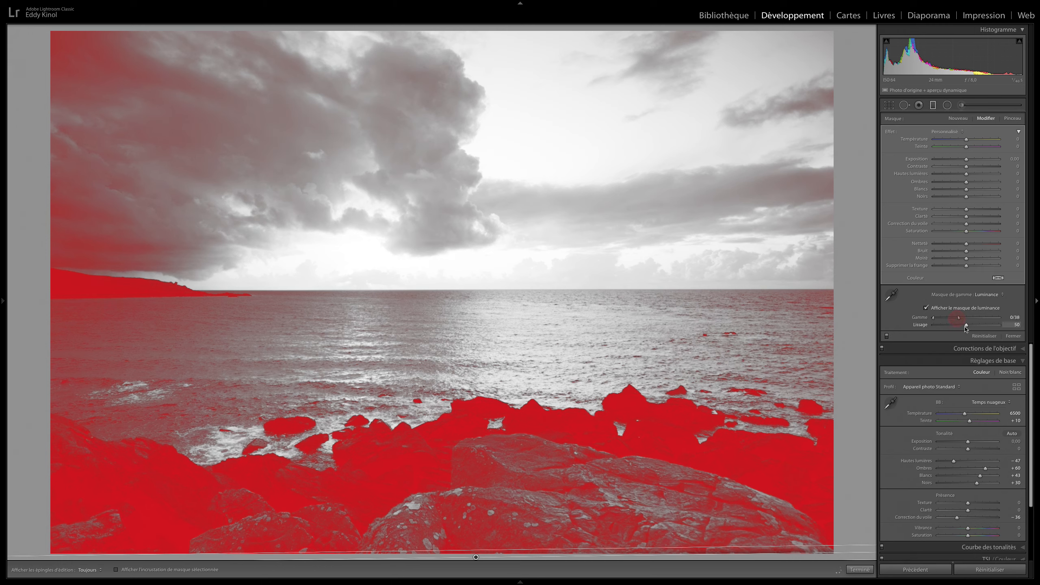
drag(964, 319, 967, 318)
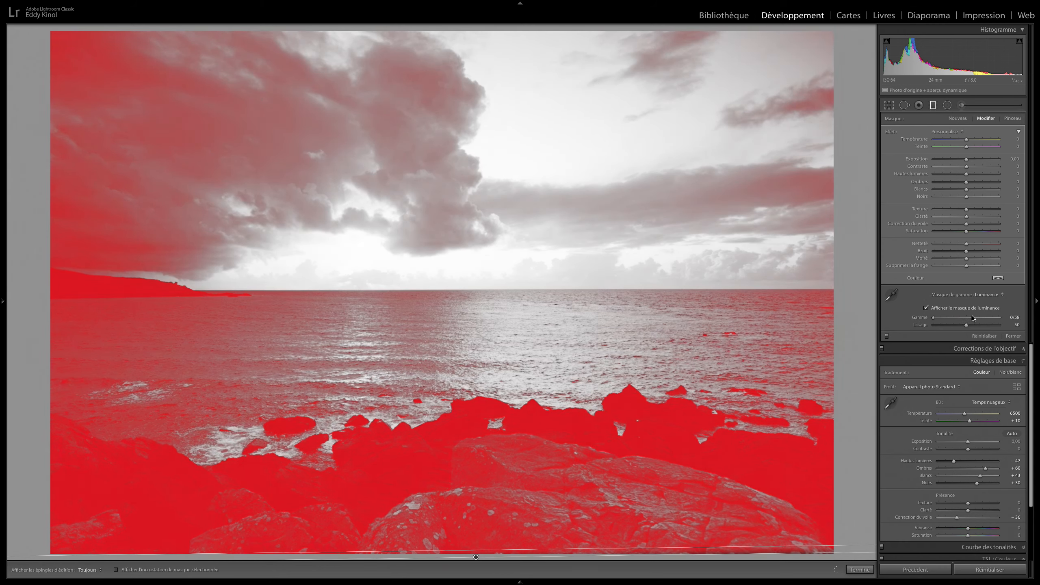
drag(974, 319, 972, 319)
click(926, 308)
Set the graduated filter's Exposition to 0.60 and Contraste to about 58
drag(967, 159, 973, 160)
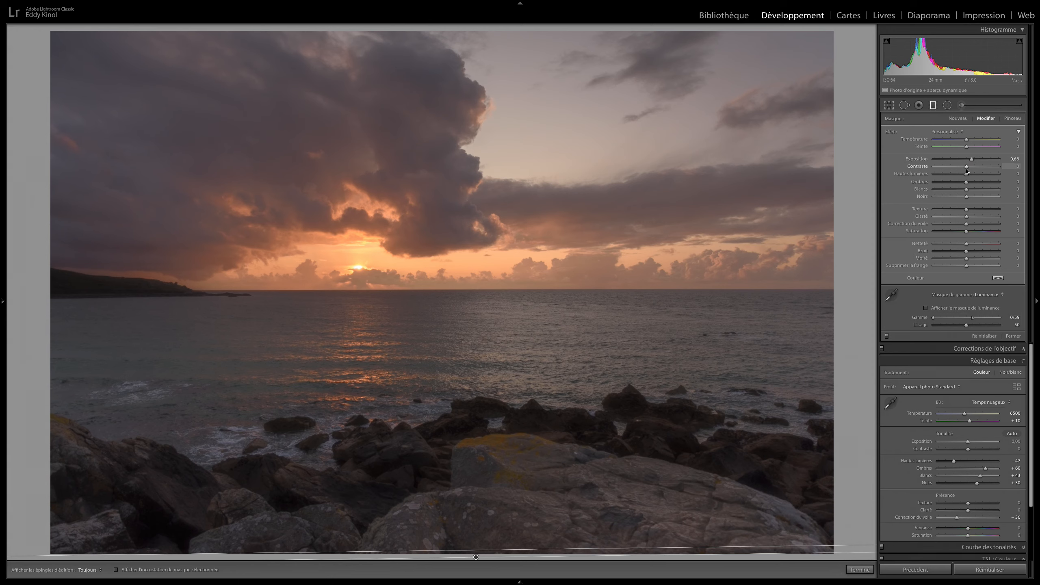
drag(967, 167, 982, 169)
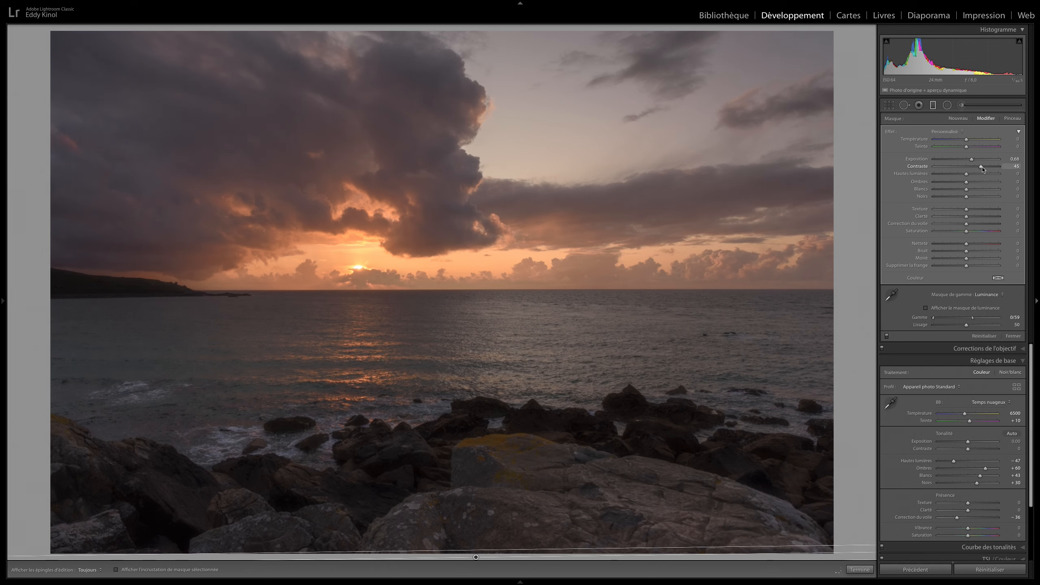
drag(987, 168, 985, 169)
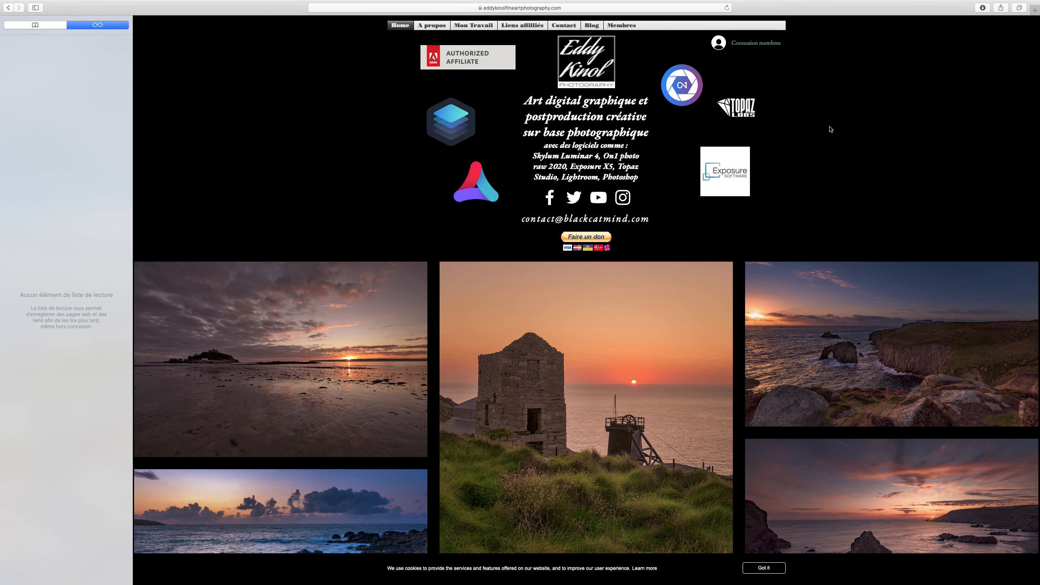
Switch to the photography website in the browser and look through its affiliate links page for discount codes and software offers
click(520, 27)
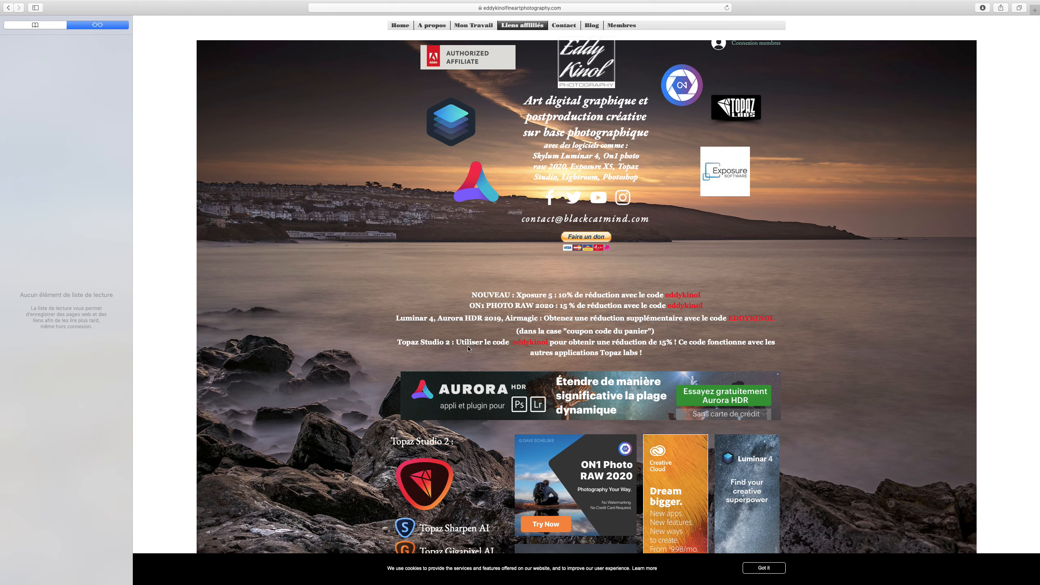
scroll(552, 345, down, 5)
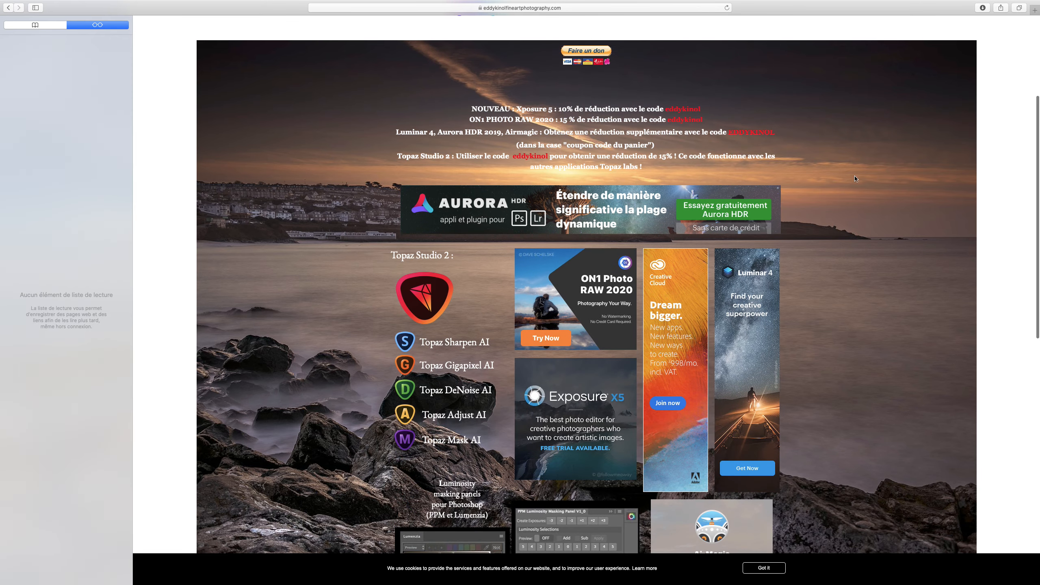
scroll(769, 407, down, 4)
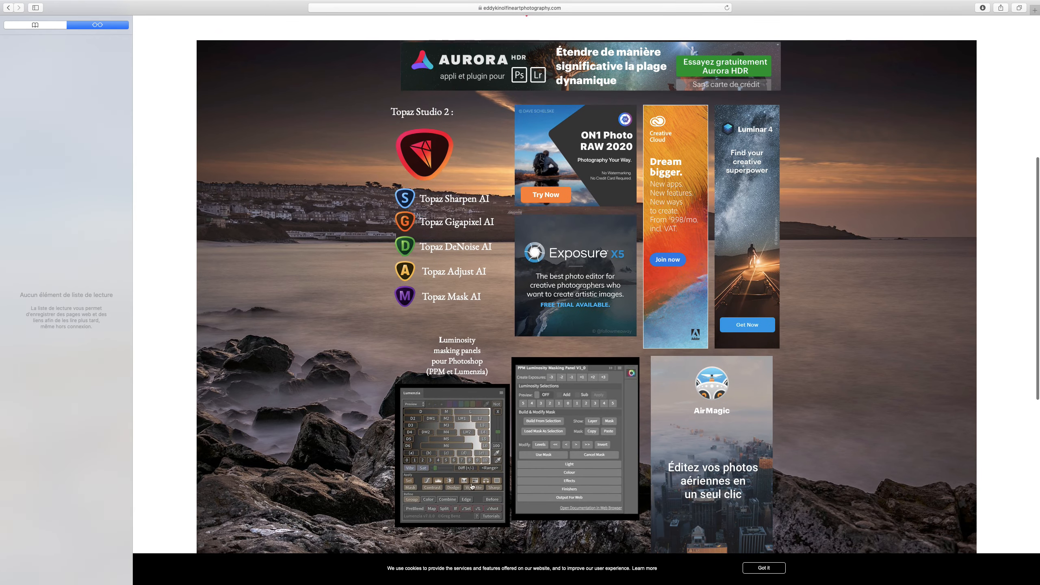
scroll(645, 248, up, 9)
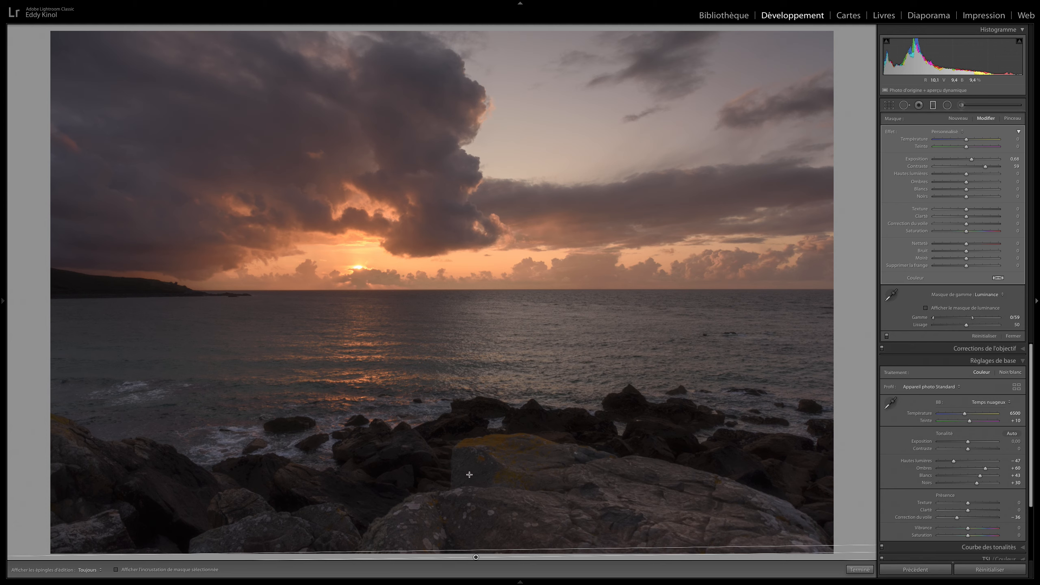
Back in Lightroom, duplicate the graduated filter beside the original and set the copy's luminance range to 56/100 with the mask displayed
key(alt+super)
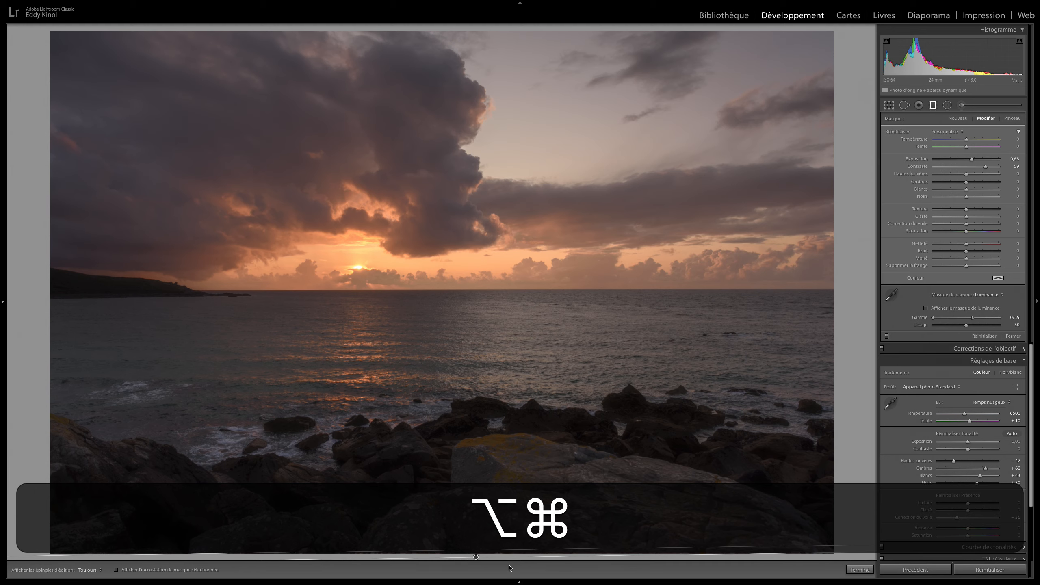
drag(475, 557, 456, 556)
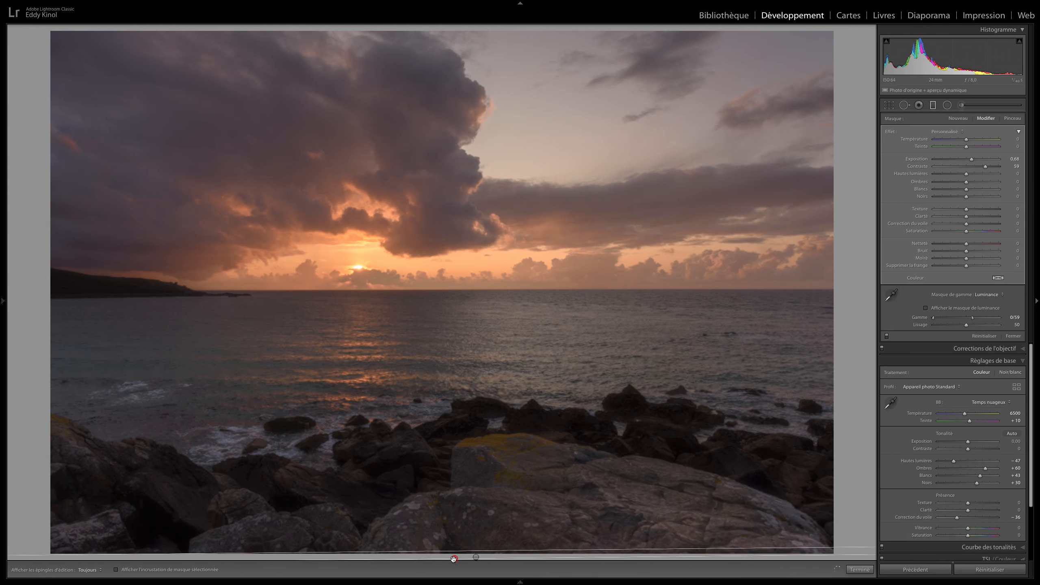
click(926, 308)
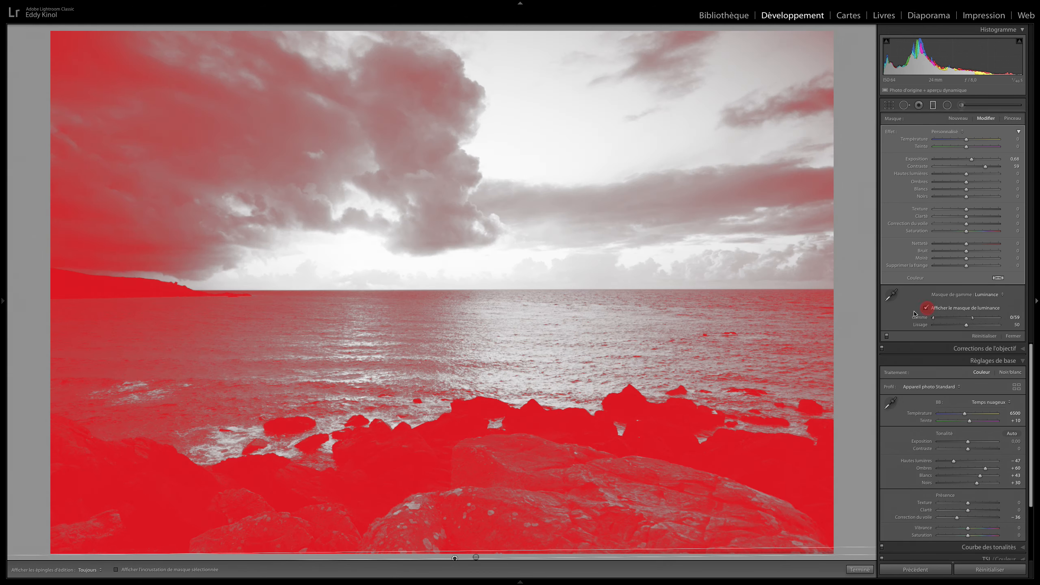
drag(974, 319, 1000, 318)
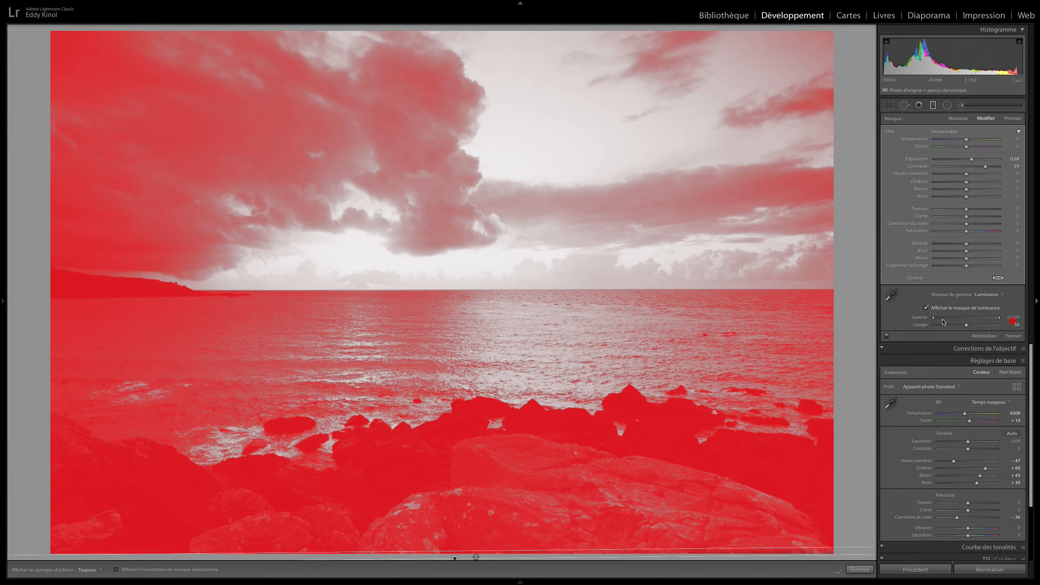
mouse_move(934, 318)
mouse_down()
mouse_move(978, 320)
mouse_move(968, 317)
mouse_up()
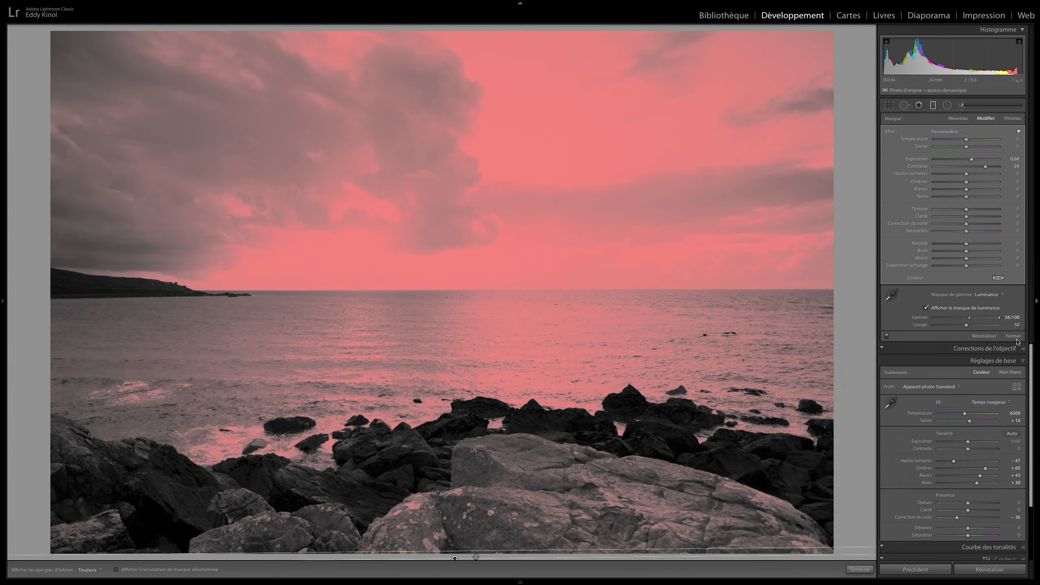
Hide the mask overlay, reset the copied filter's Exposition to 0, and lower its Hautes lumières to about −31
click(925, 308)
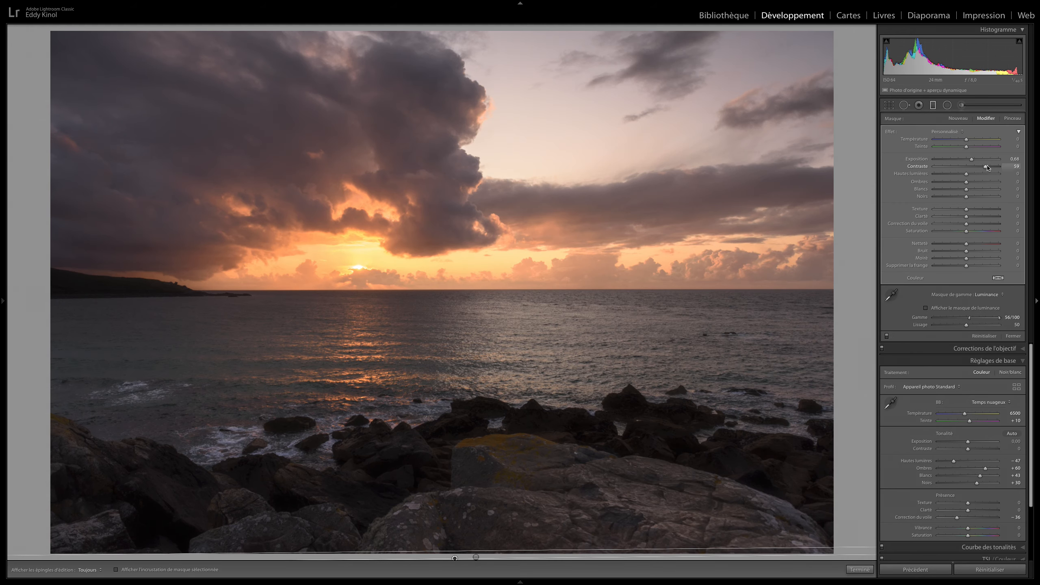
drag(971, 160, 965, 160)
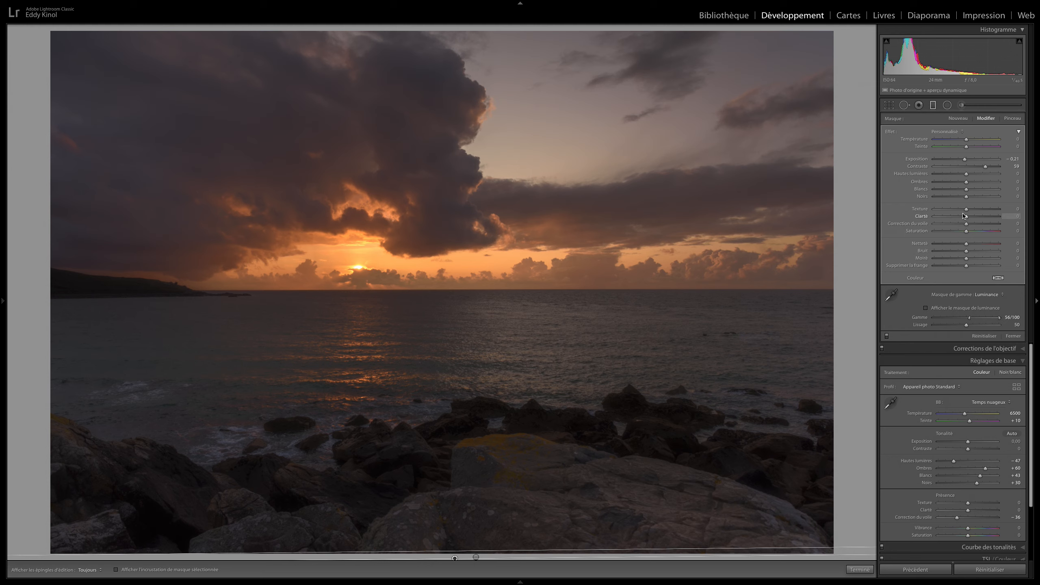
double_click(925, 159)
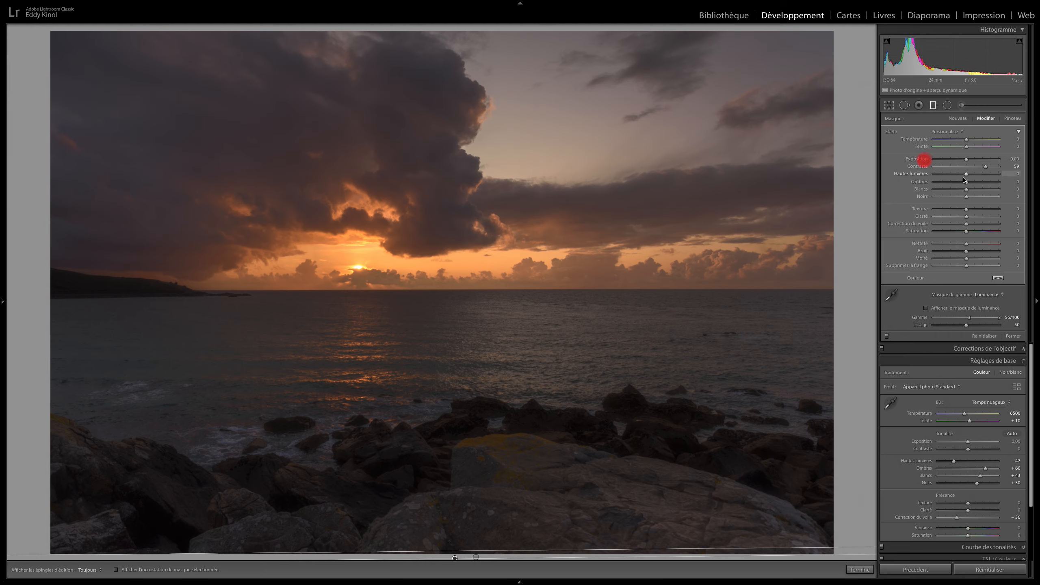
drag(959, 175, 954, 175)
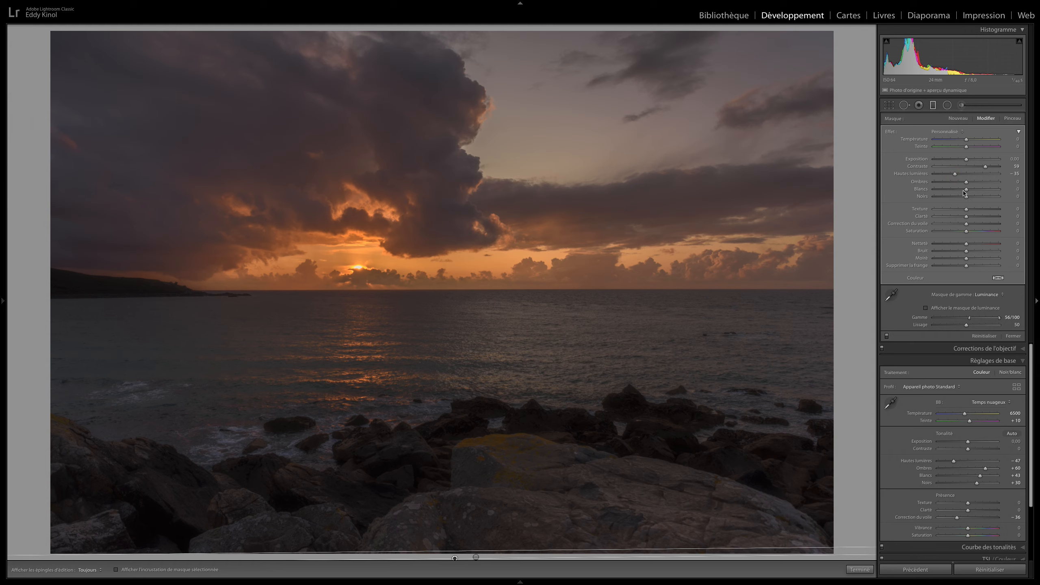
Set the copied filter's Contraste to 40 and Correction du voile to about 9, and check its luminance mask overlay
drag(986, 166, 983, 166)
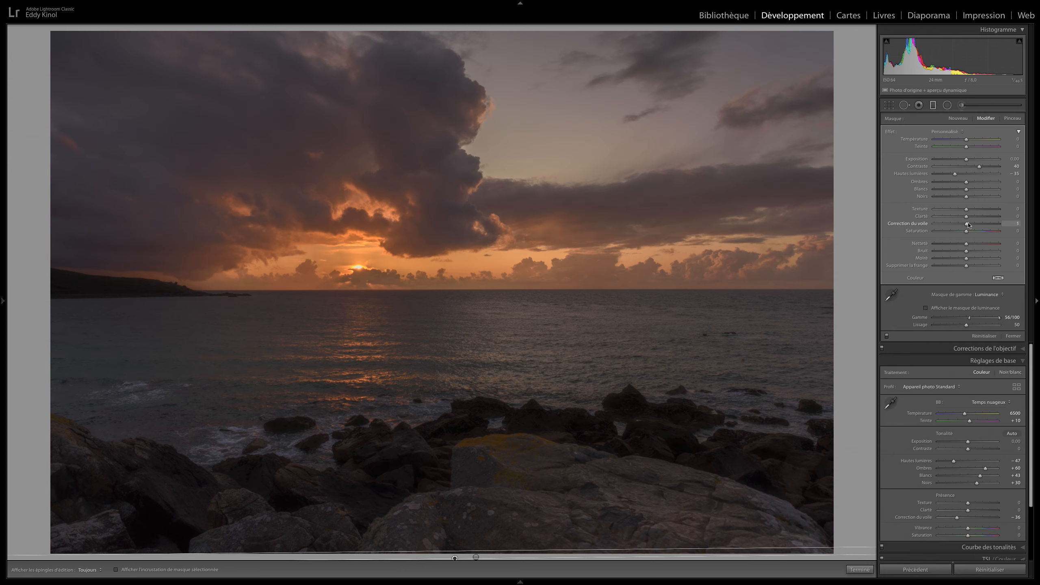
drag(972, 225, 969, 224)
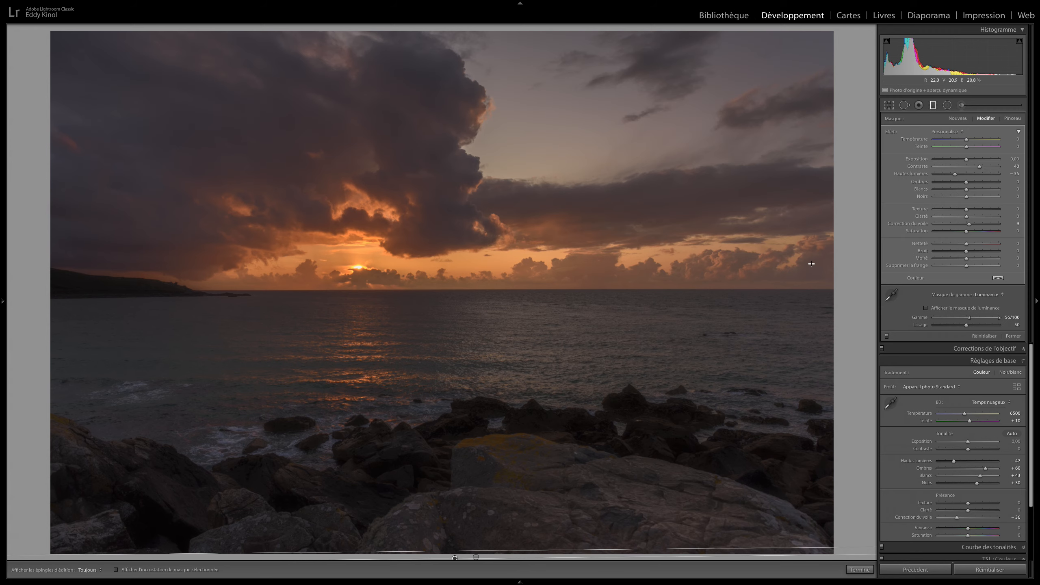
click(927, 308)
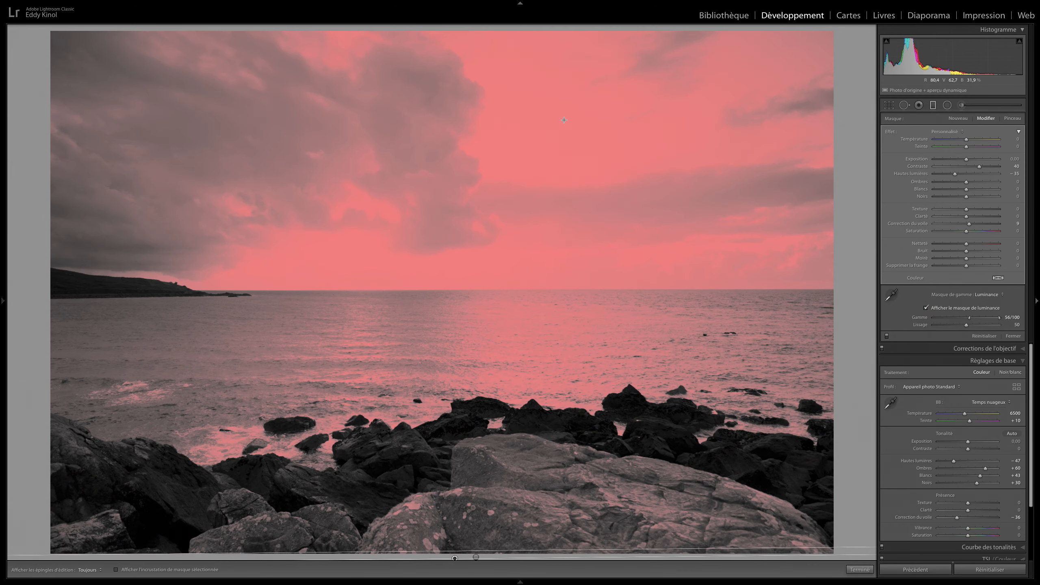
click(925, 308)
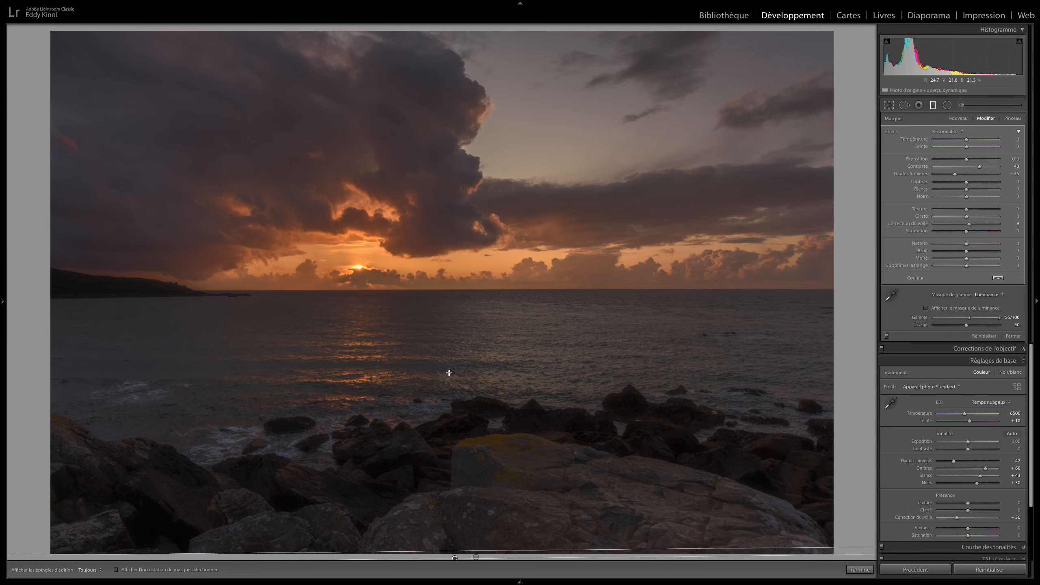
Duplicate the graduated filter beside the existing ones and reset all of the new copy's effect settings
key(alt+super)
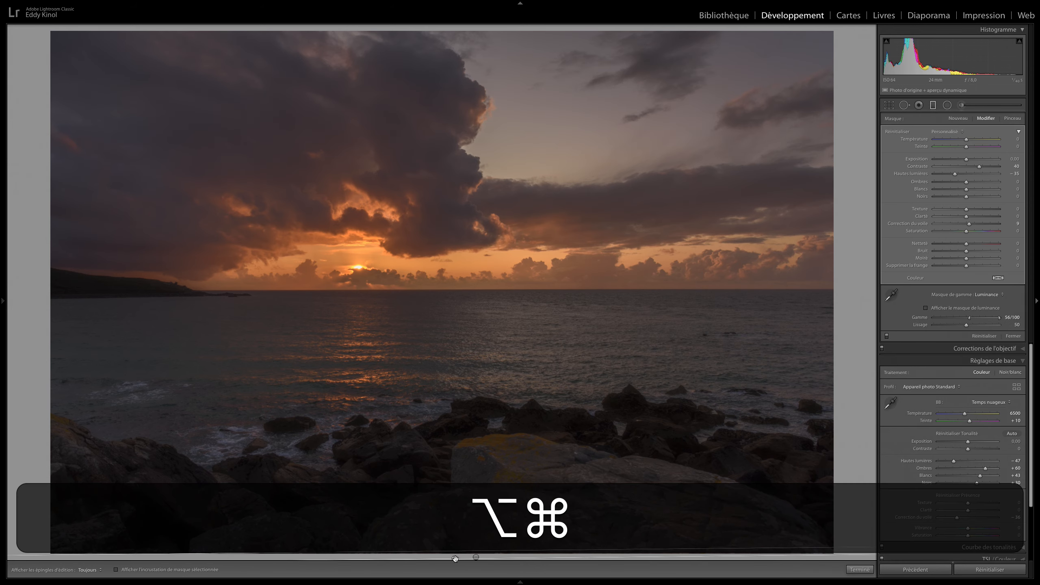
drag(450, 552, 432, 563)
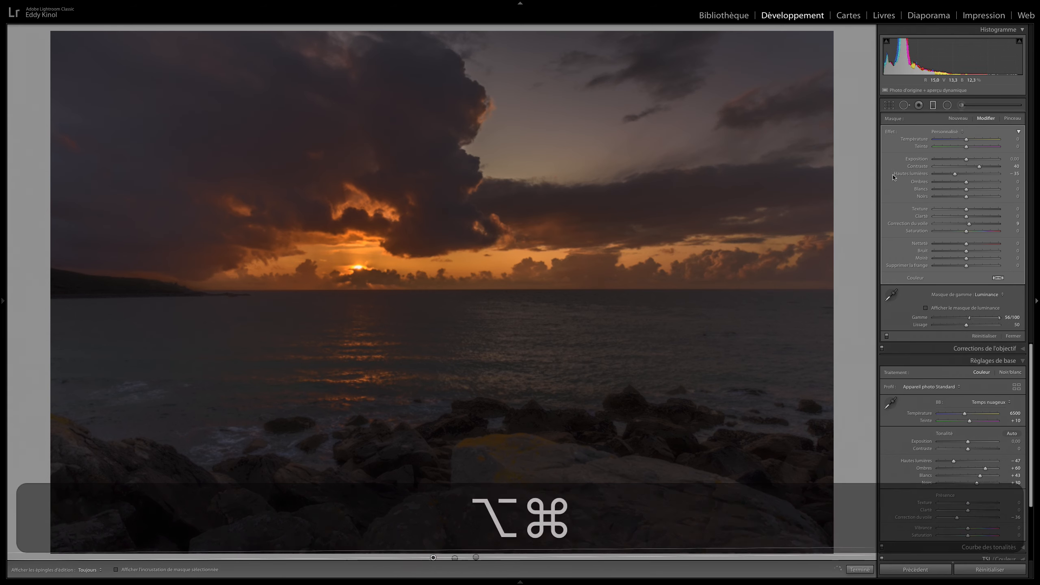
double_click(918, 166)
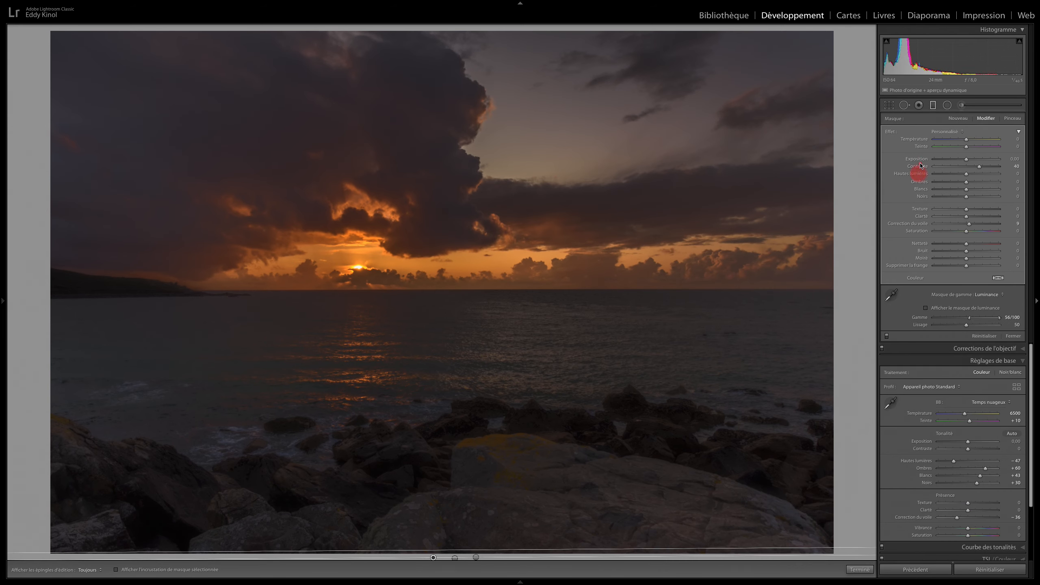
double_click(916, 174)
key(alt)
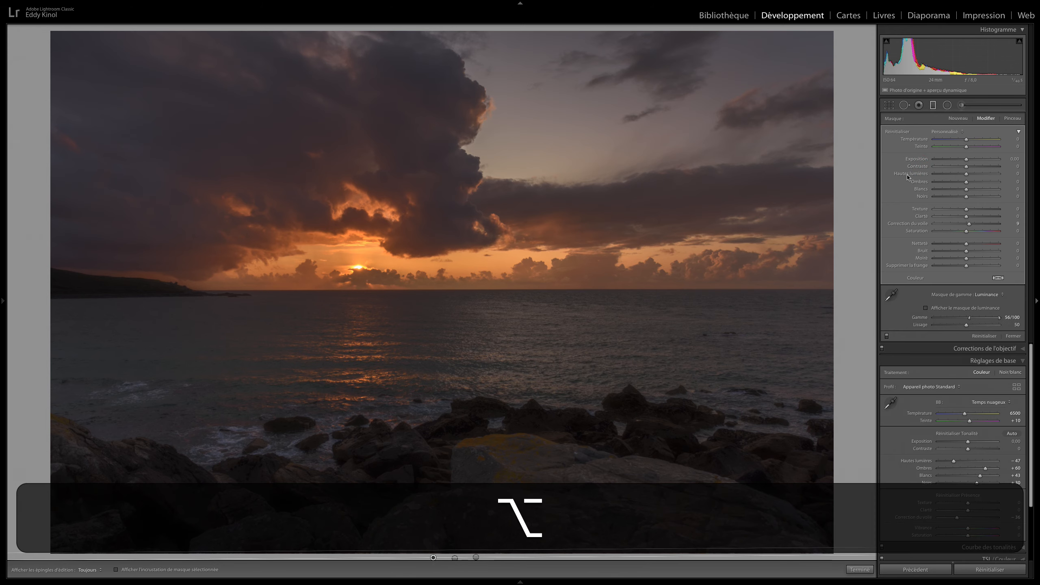
alt+click(899, 131)
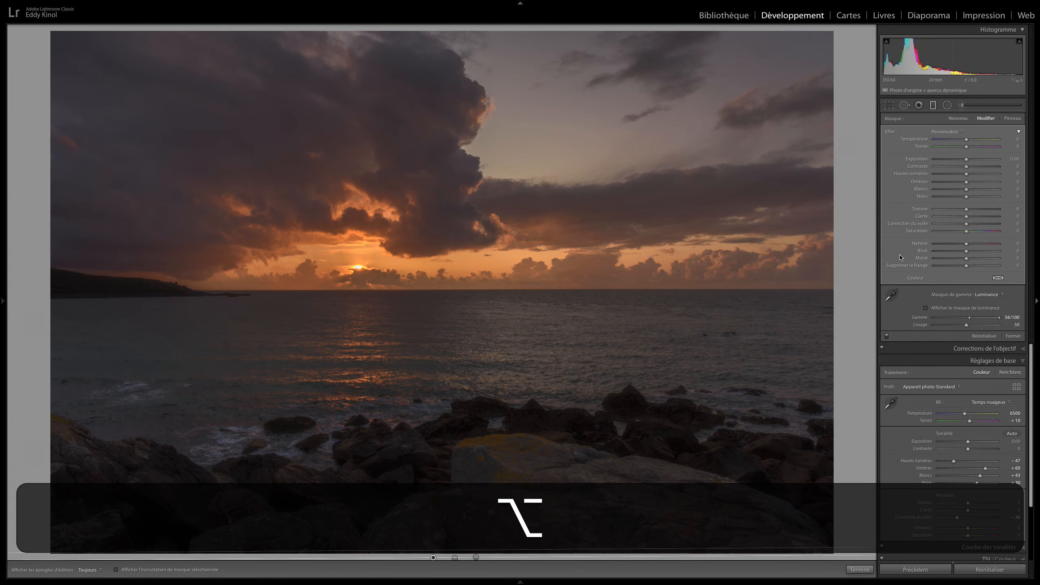
Change the new filter's range mask to Couleur and sample the orange sky just above the sun
click(988, 295)
click(988, 288)
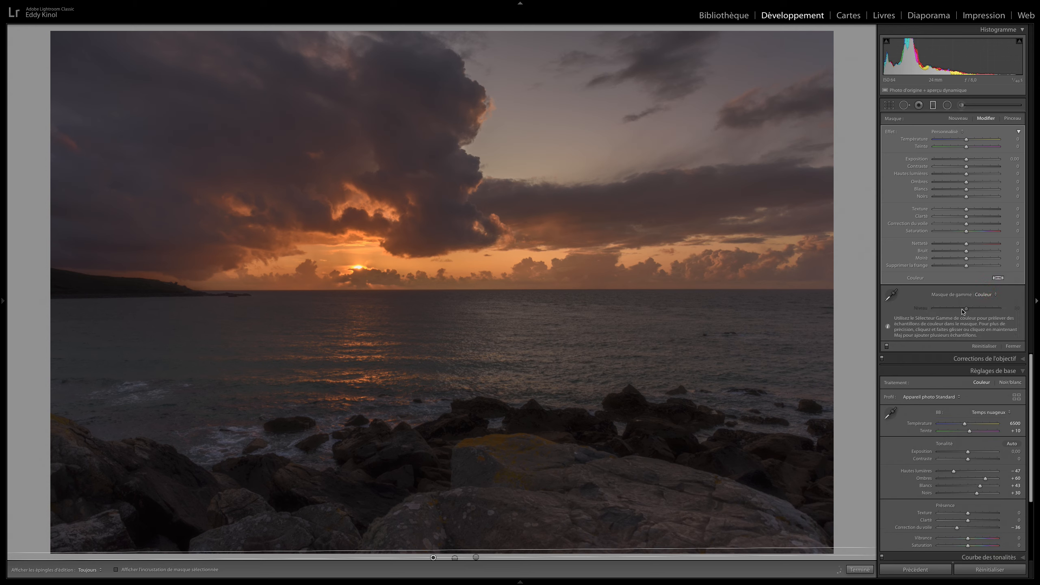
click(892, 294)
click(367, 257)
Try a lower Exposition on the colour-masked filter, reset it to 0, and set Hautes lumières to about −9
drag(969, 159, 964, 159)
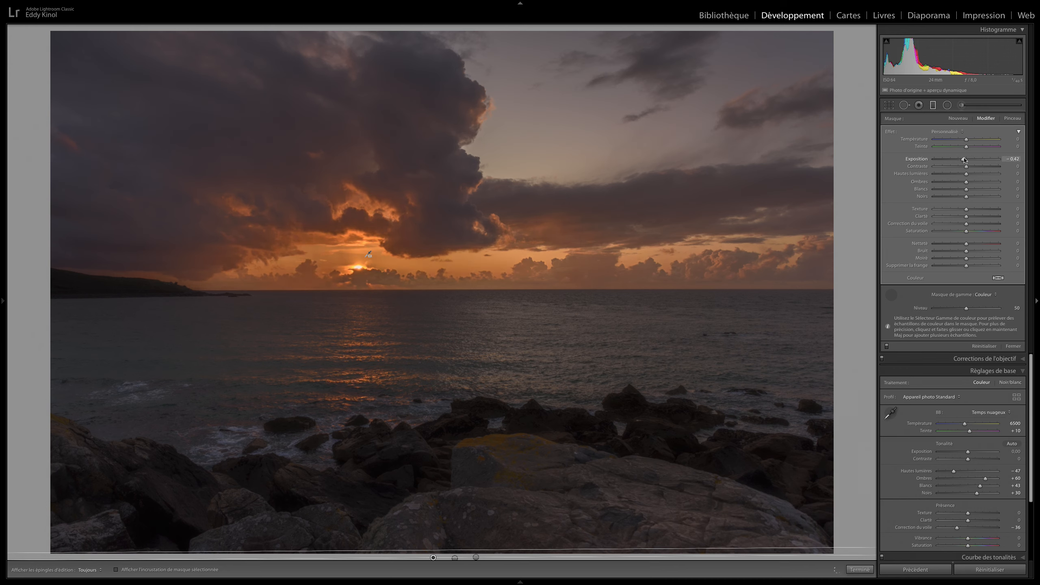
double_click(917, 159)
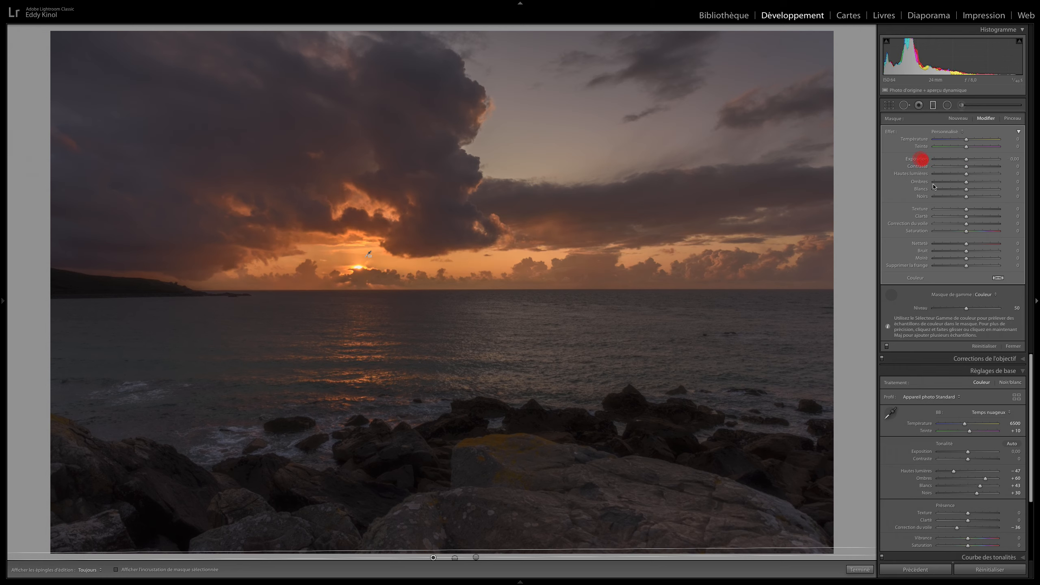
drag(958, 175, 964, 176)
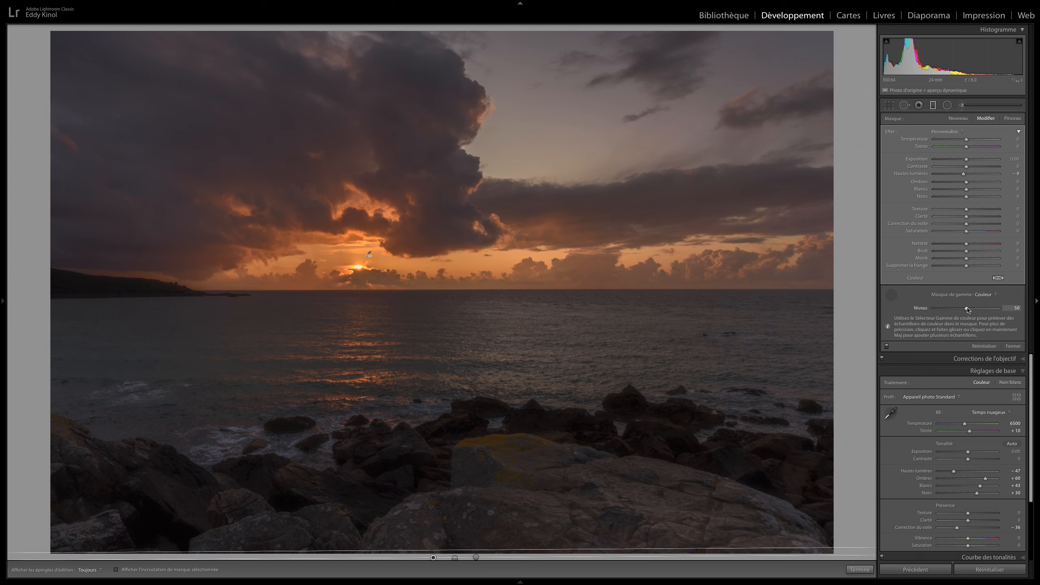
Try narrower and wider tolerances for the colour range mask, ending with Niveau at 100
drag(967, 308, 949, 310)
drag(941, 311, 1002, 313)
drag(938, 310, 926, 308)
drag(951, 310, 1005, 311)
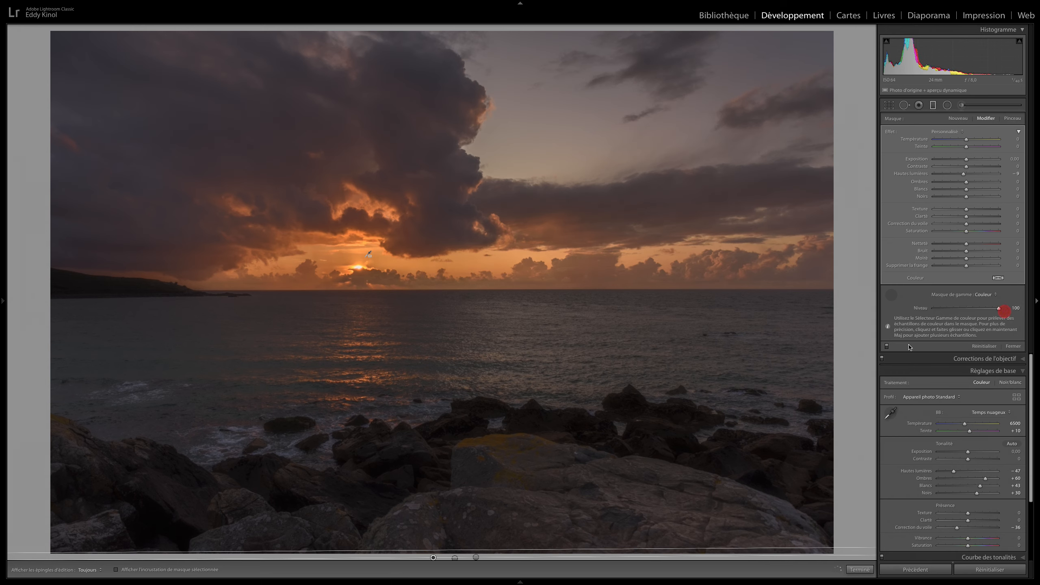